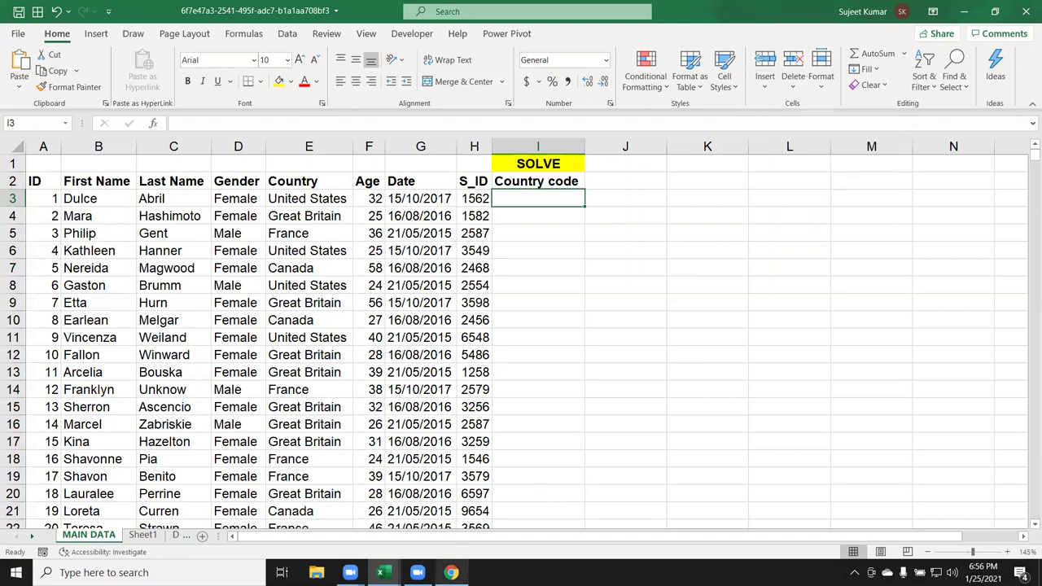
Open the Google Play EXCEL MIS TRAINING app page in a new Chrome tab
click(451, 572)
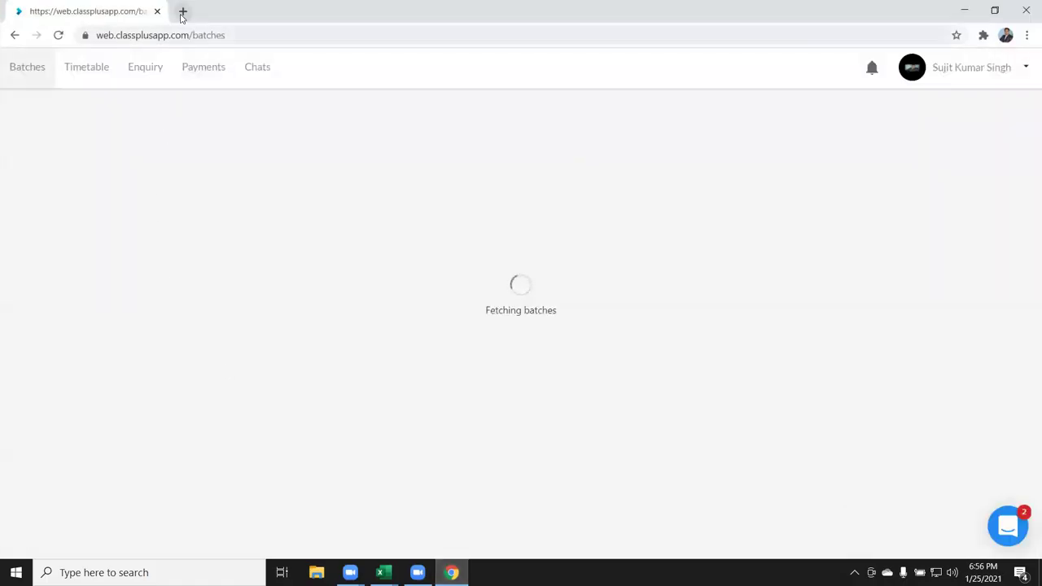
click(182, 13)
text(pl)
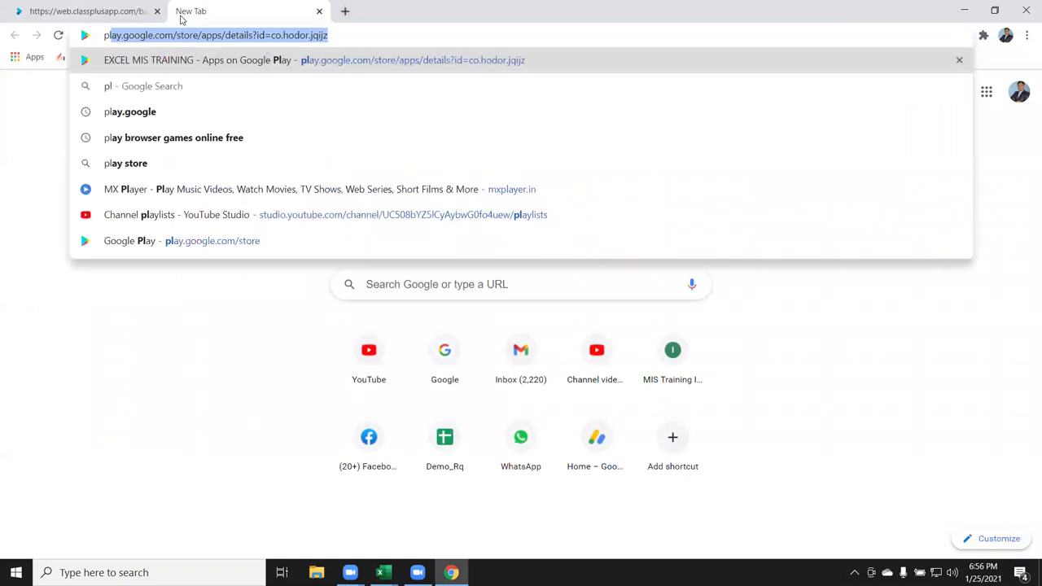
key(Return)
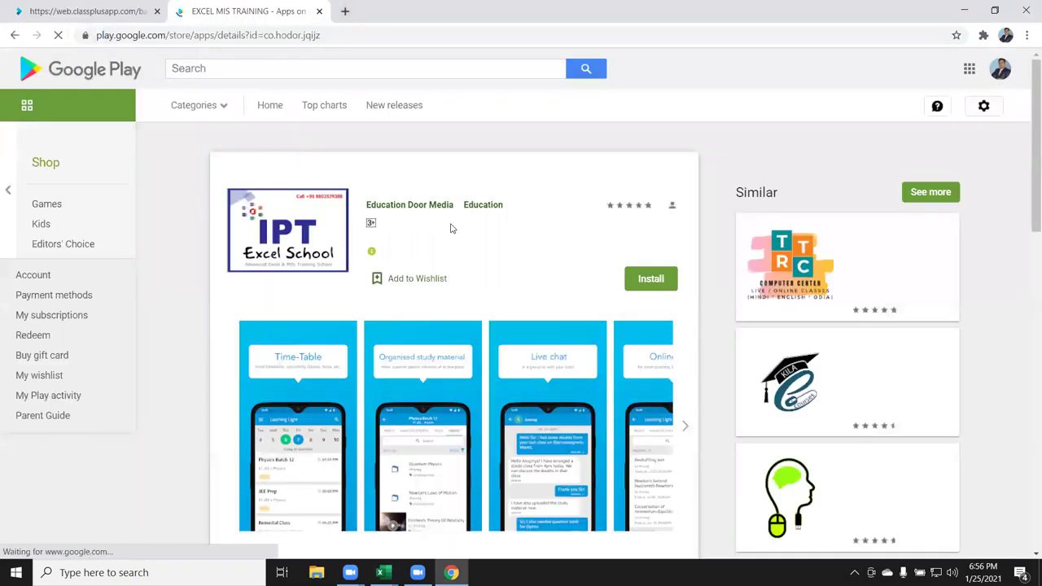
Select the EXCEL MIS TRAINING title, switch to the classplusapp tab, and minimize the browser
double_click(396, 182)
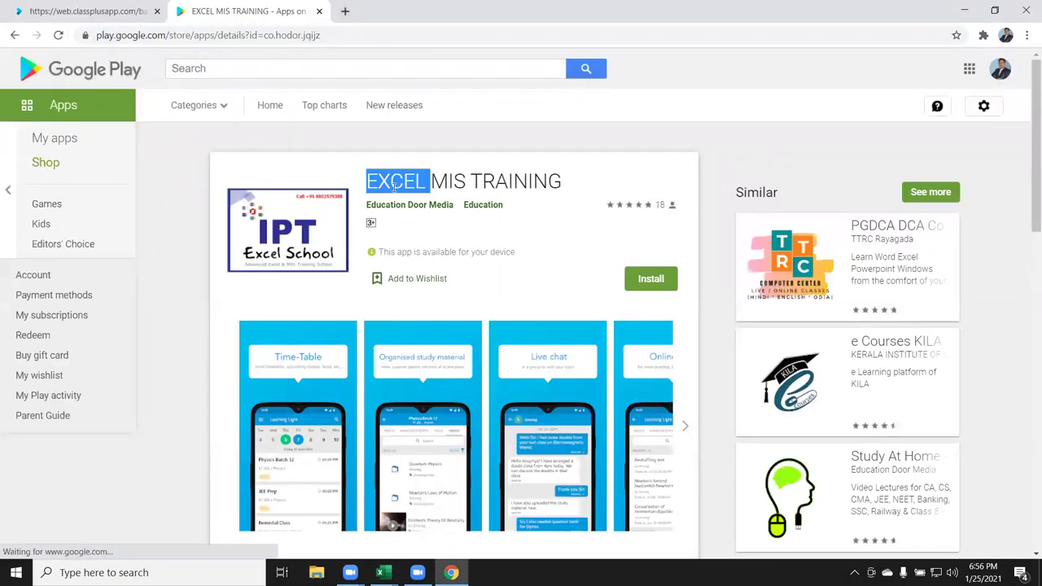
triple_click(395, 186)
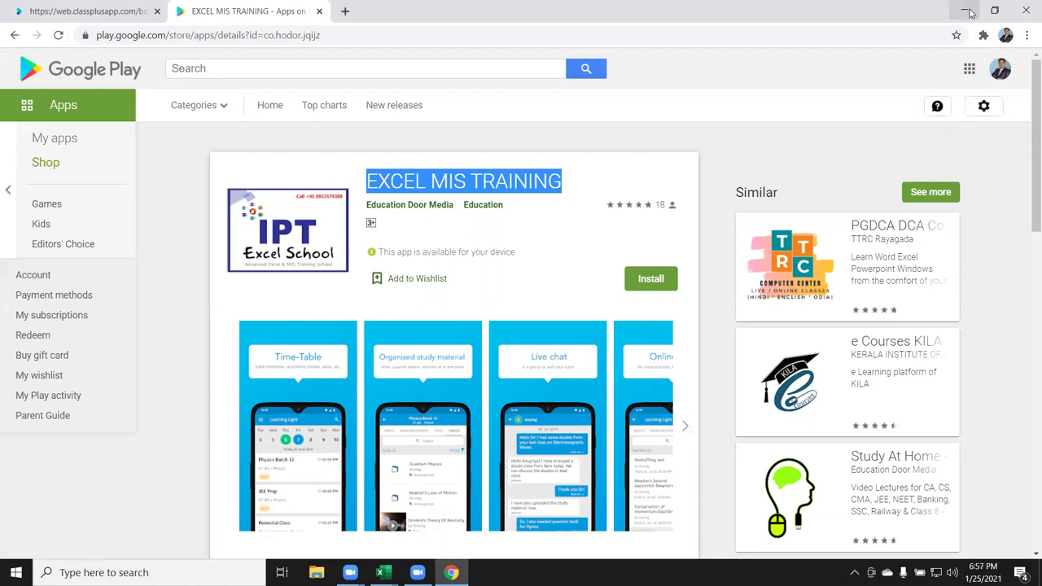
click(96, 16)
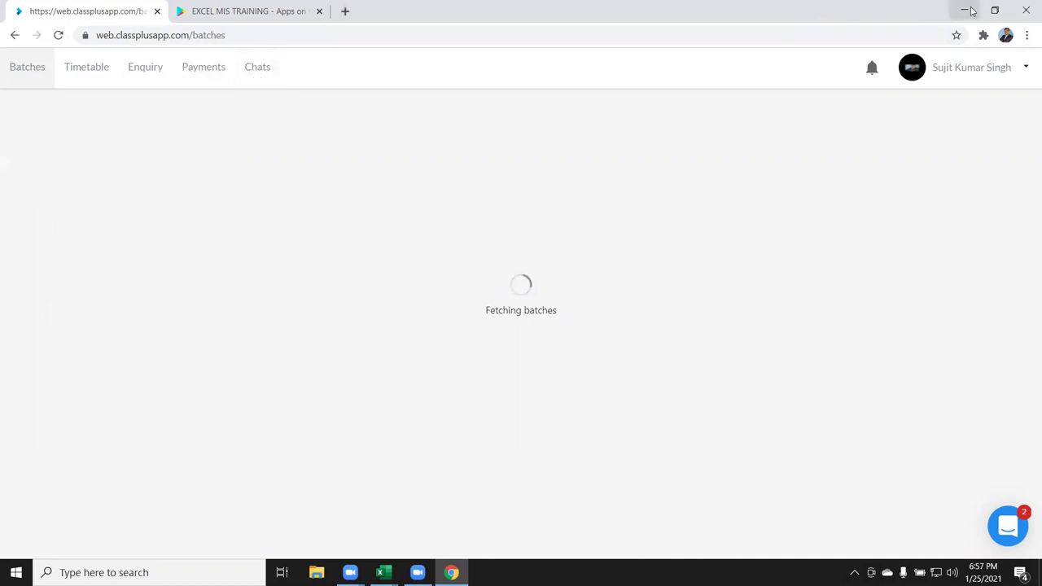
click(965, 9)
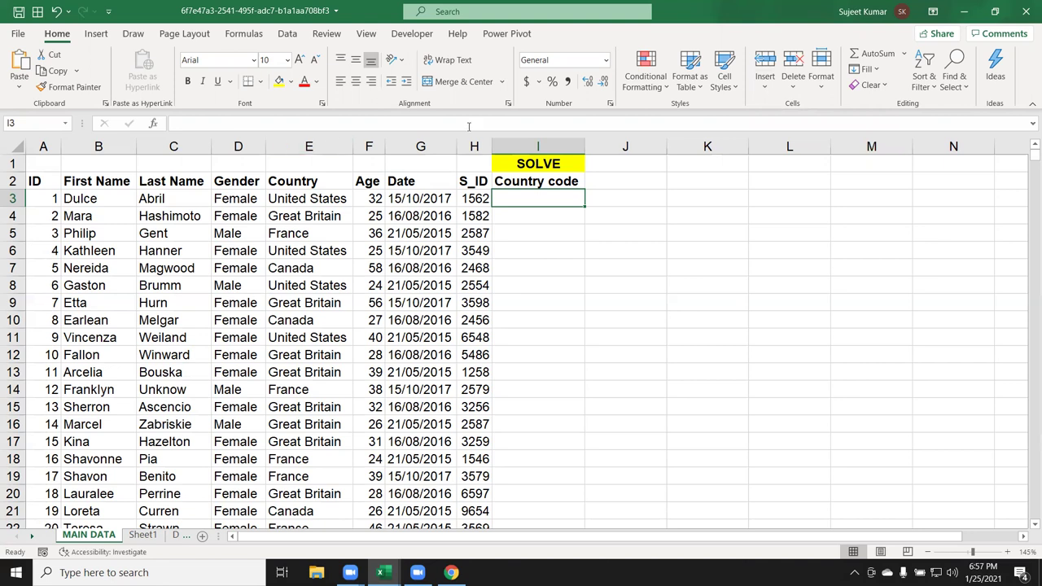
click(173, 233)
click(43, 146)
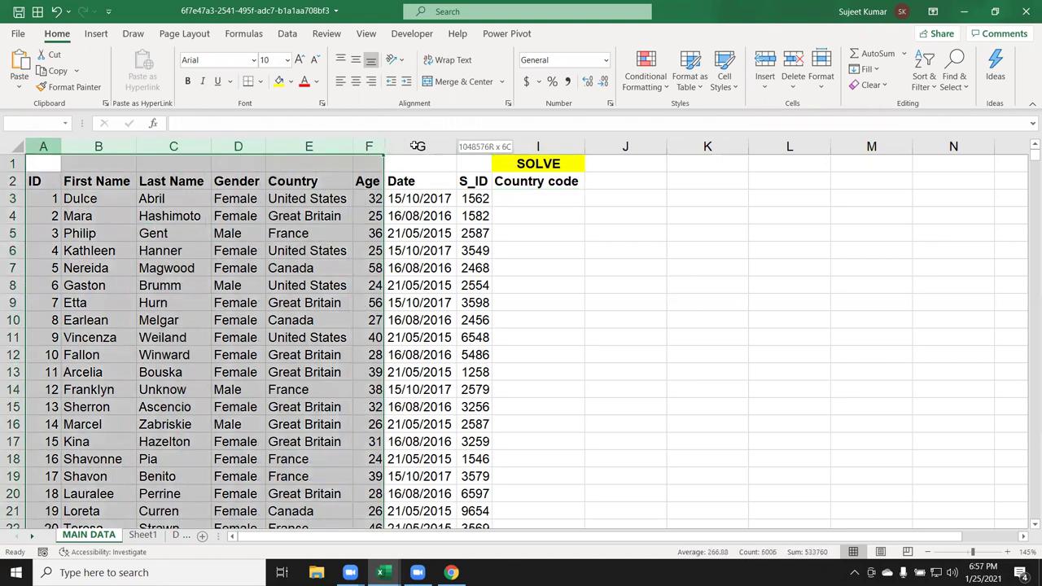
drag(98, 145, 473, 146)
drag(307, 162, 304, 270)
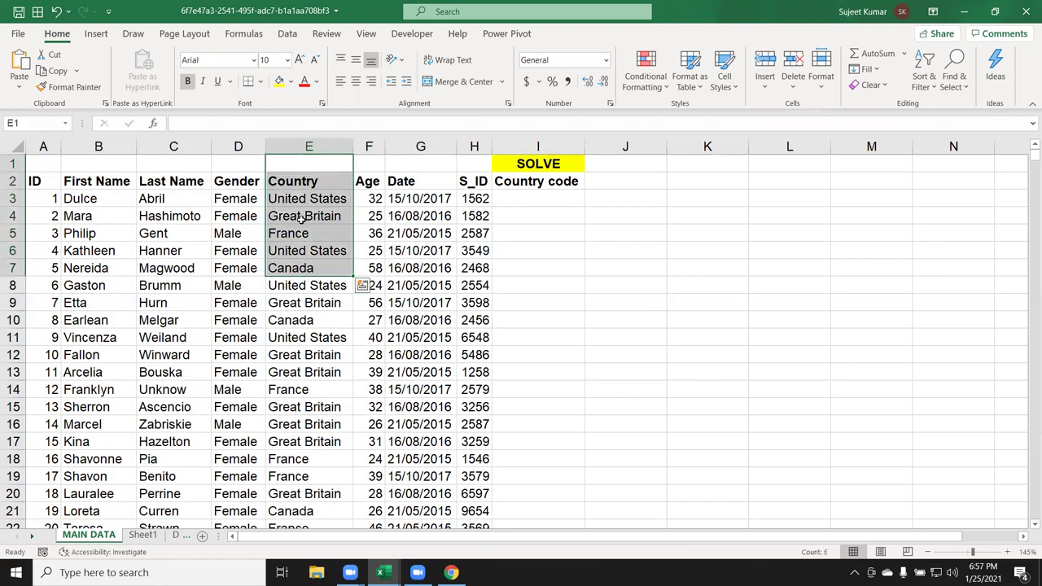
drag(547, 203, 539, 304)
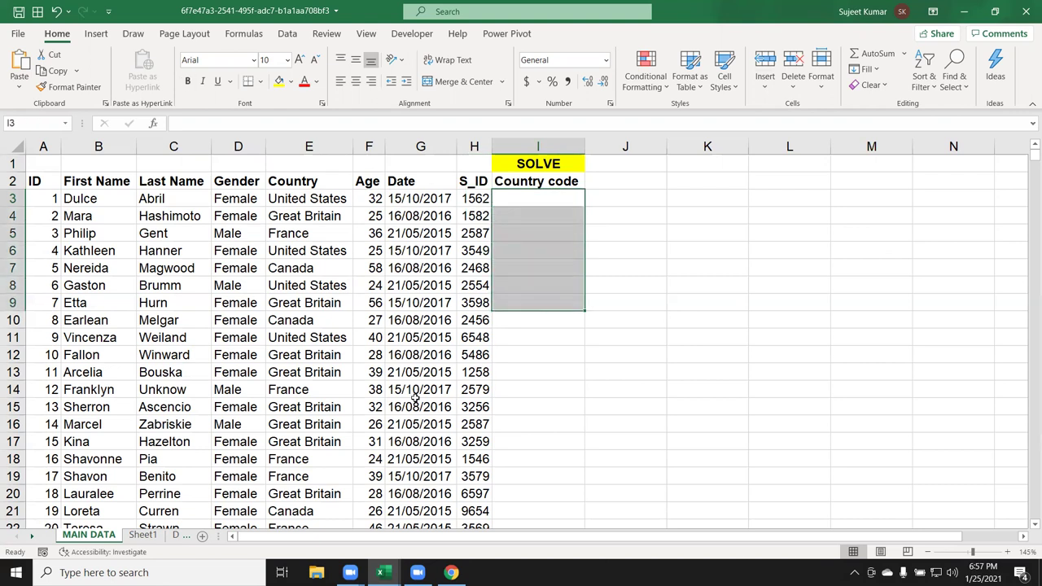
Delete the full country names from column A of the DATA sheet table
click(179, 536)
drag(44, 167, 38, 235)
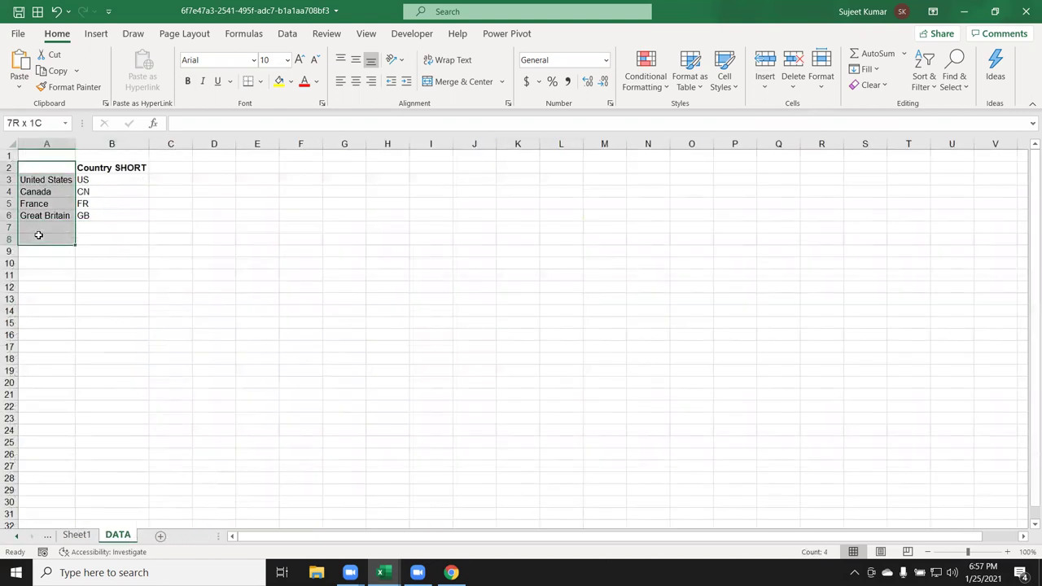
key(Delete)
Select the four remaining country codes US, CN, FR and GB
click(121, 216)
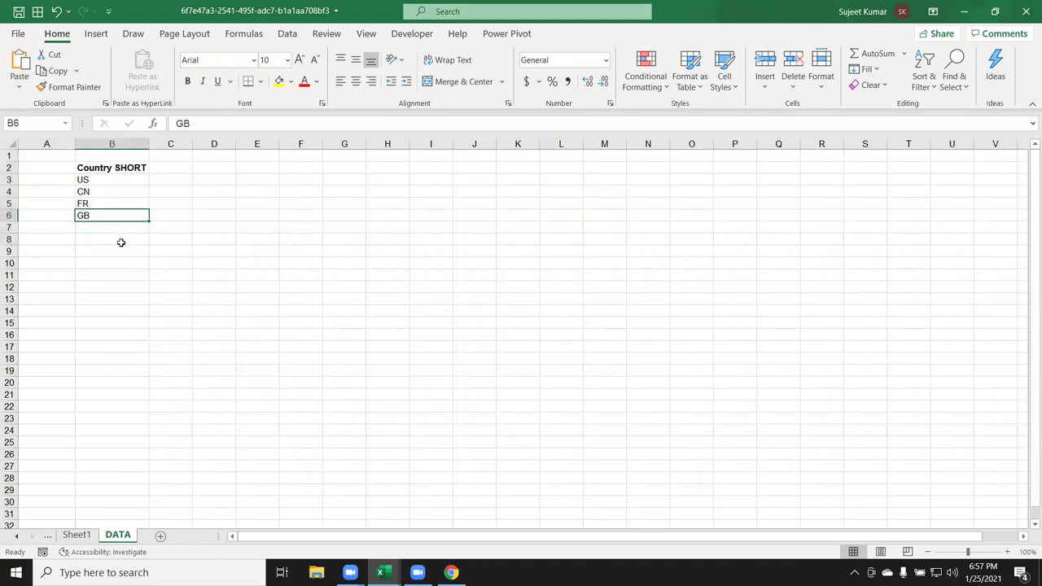
click(96, 188)
click(96, 193)
click(96, 204)
click(96, 214)
drag(97, 215, 96, 180)
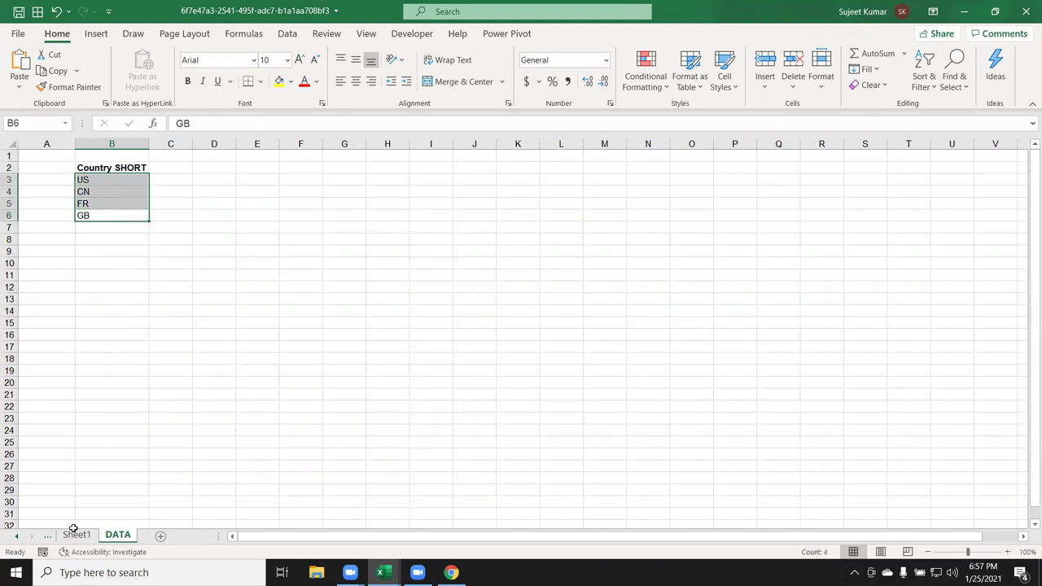
Glance at Sheet1, then return to the DATA sheet with cell A3 selected
click(74, 534)
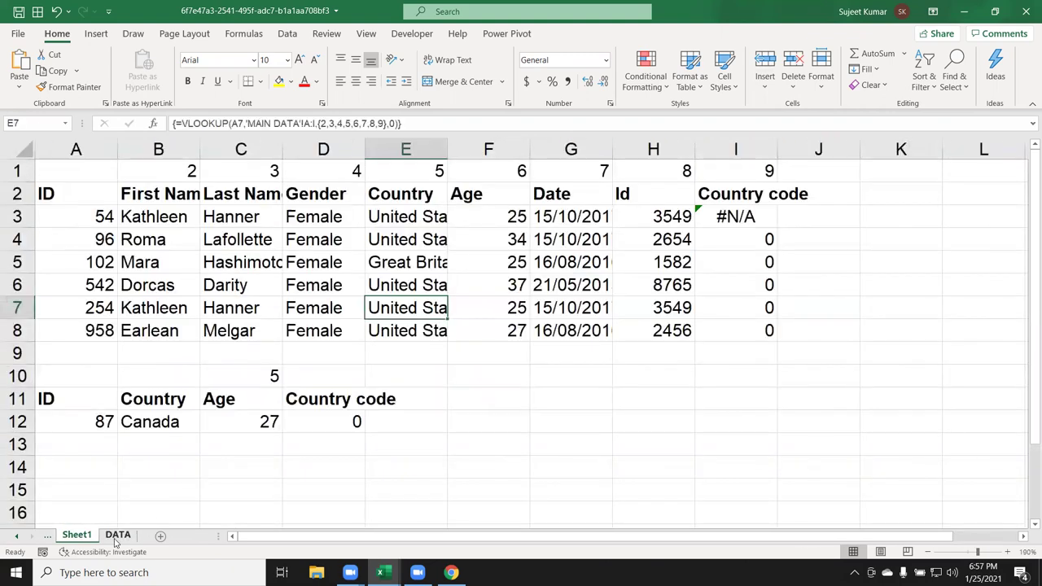
click(117, 535)
click(16, 536)
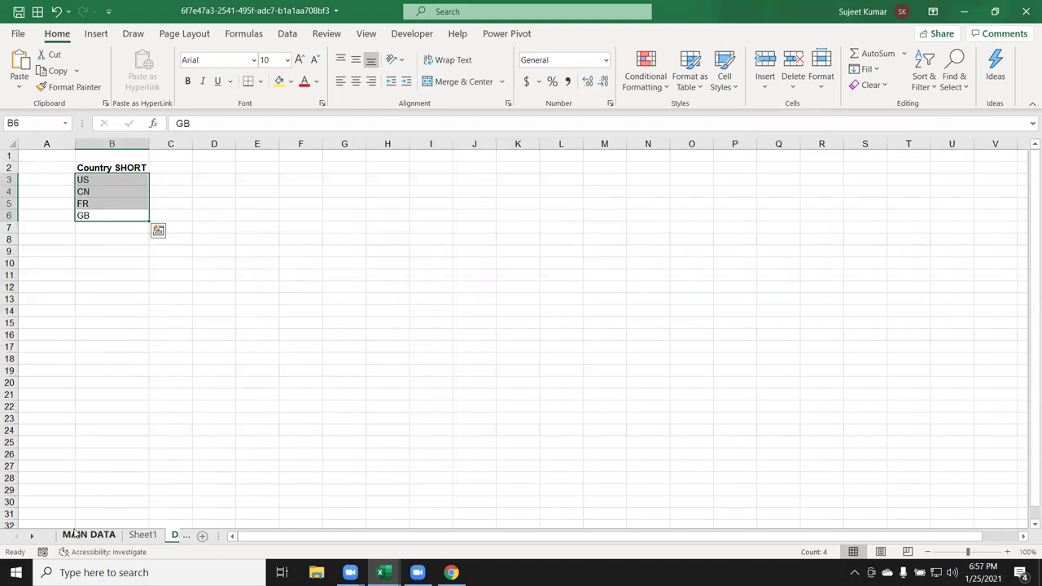
click(60, 179)
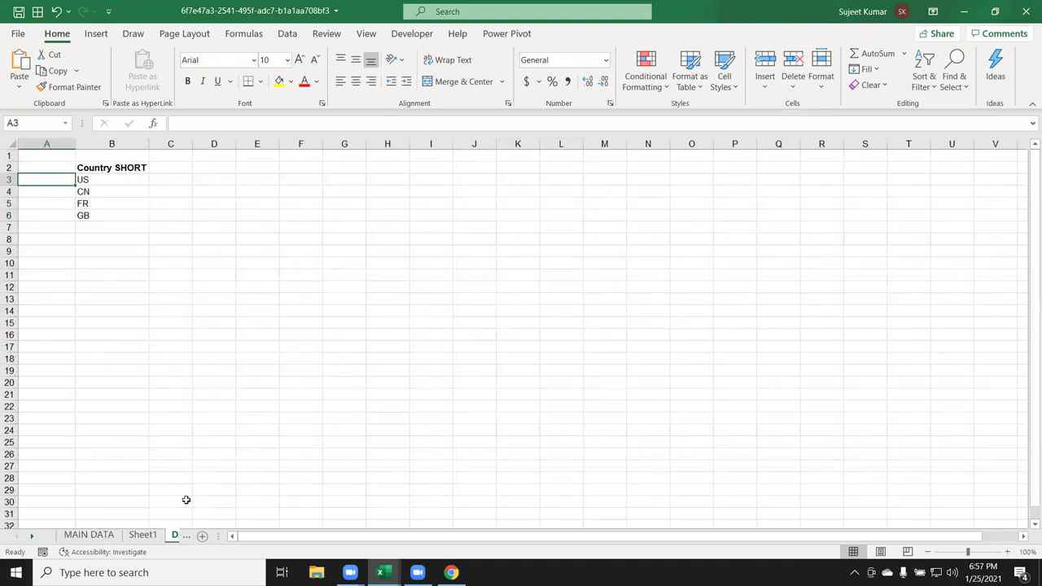
Copy United States from MAIN DATA cell E3 into DATA cell A3
click(89, 535)
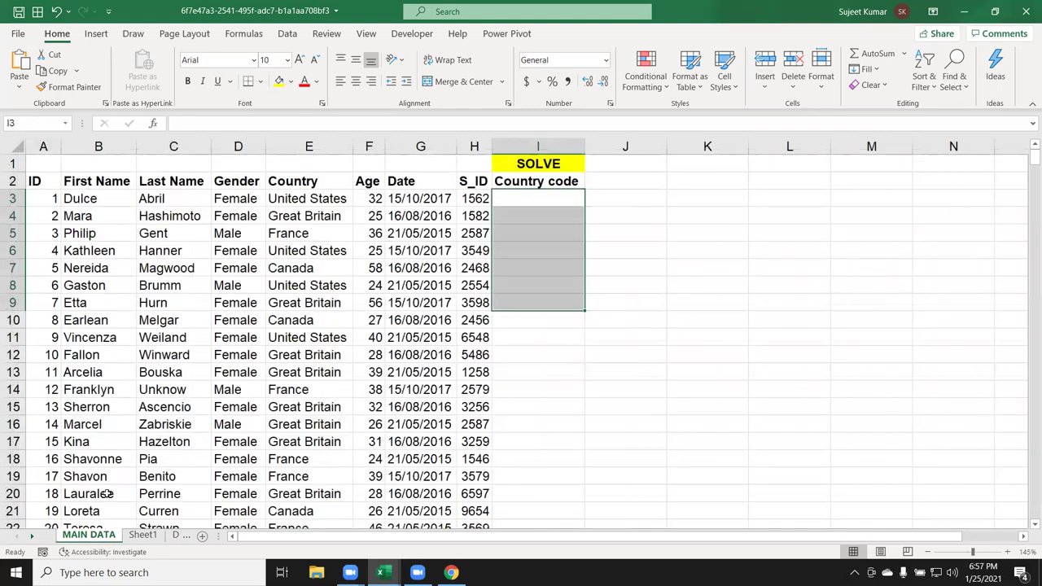
click(369, 232)
click(320, 199)
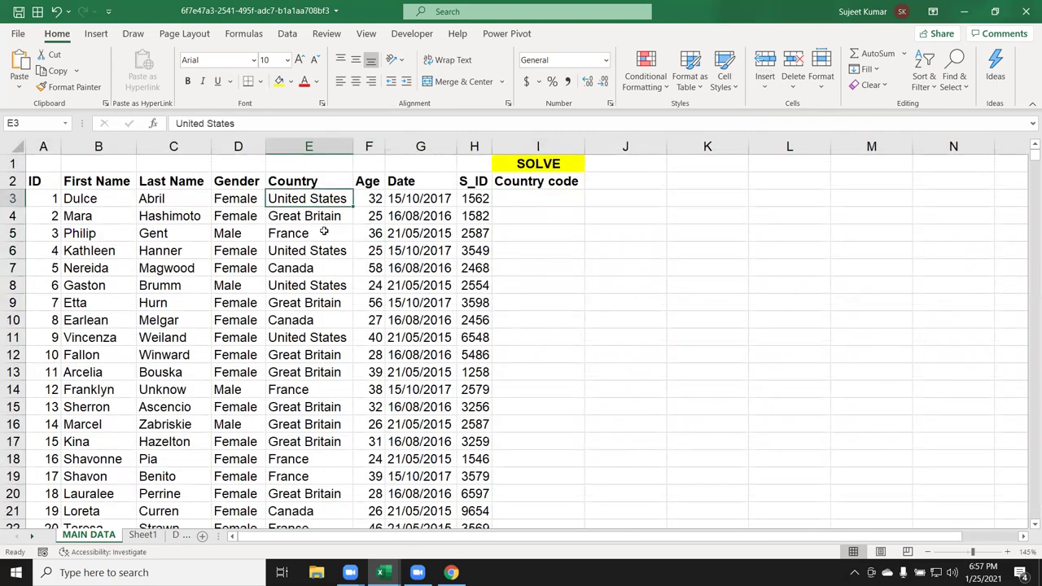
key(ctrl+c)
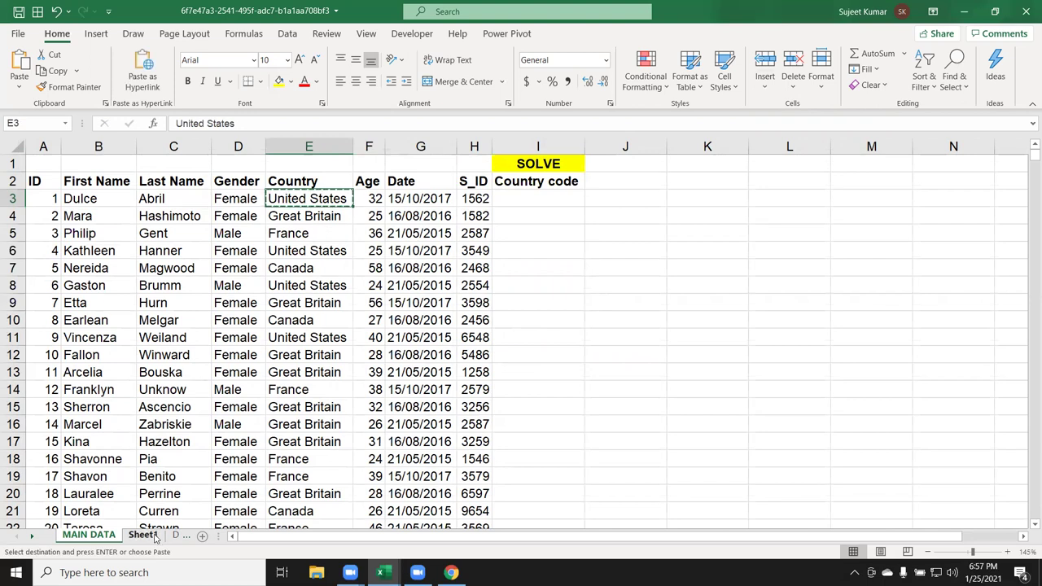
click(145, 535)
click(180, 535)
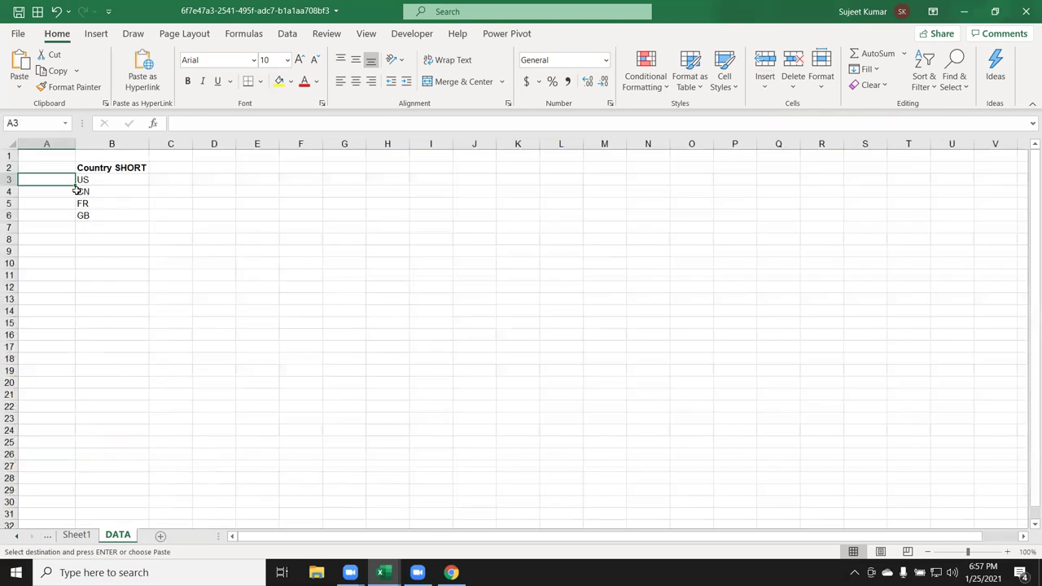
key(ctrl+v)
Cancel the pending copy and select cell A4 on the DATA sheet
click(76, 535)
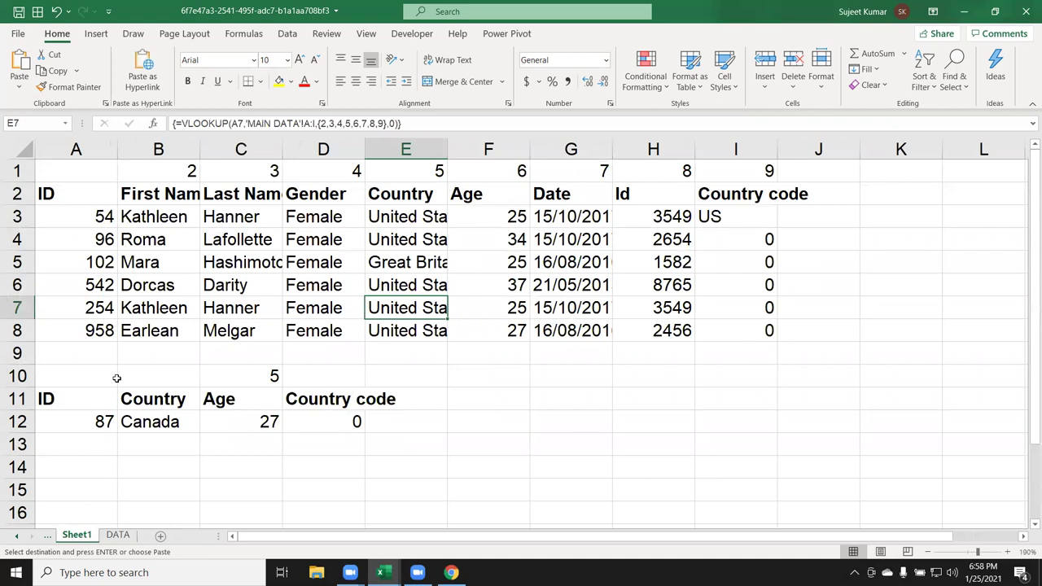
click(118, 535)
click(104, 257)
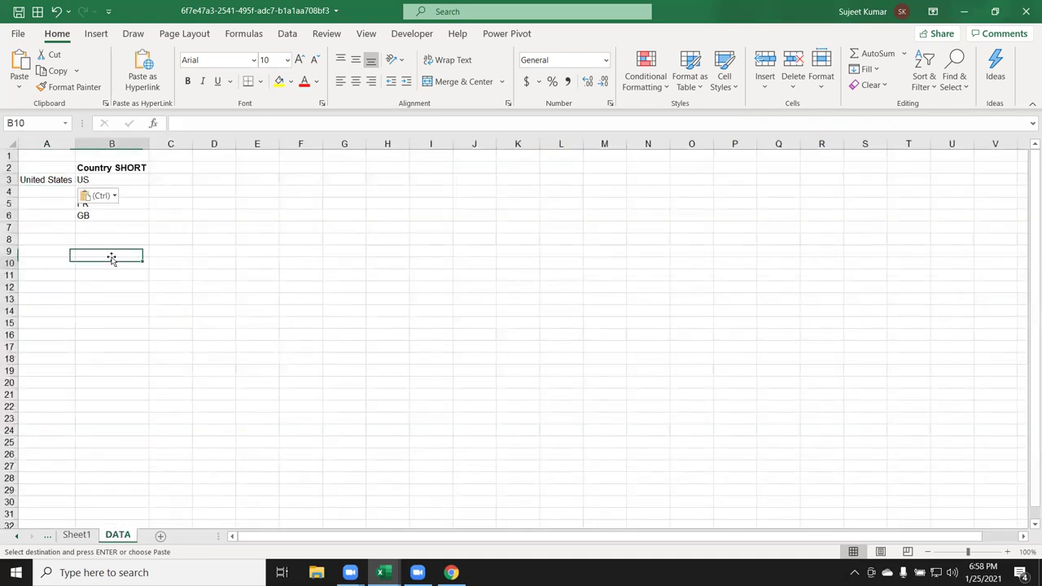
click(49, 202)
key(Escape)
click(62, 192)
click(76, 535)
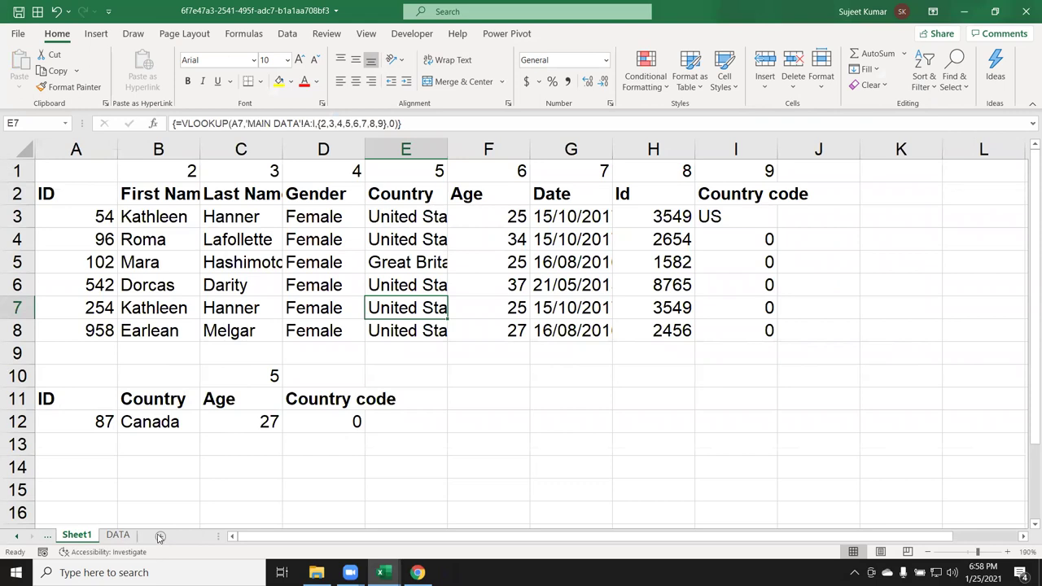
drag(217, 535, 682, 546)
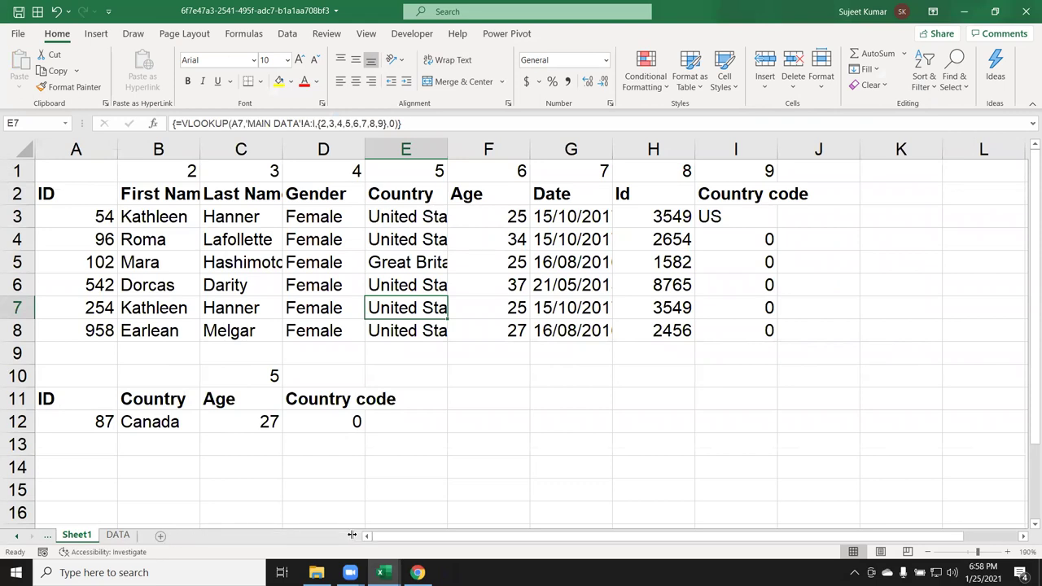
Copy Canada from MAIN DATA cell E7 beside the CN code
click(12, 539)
click(81, 535)
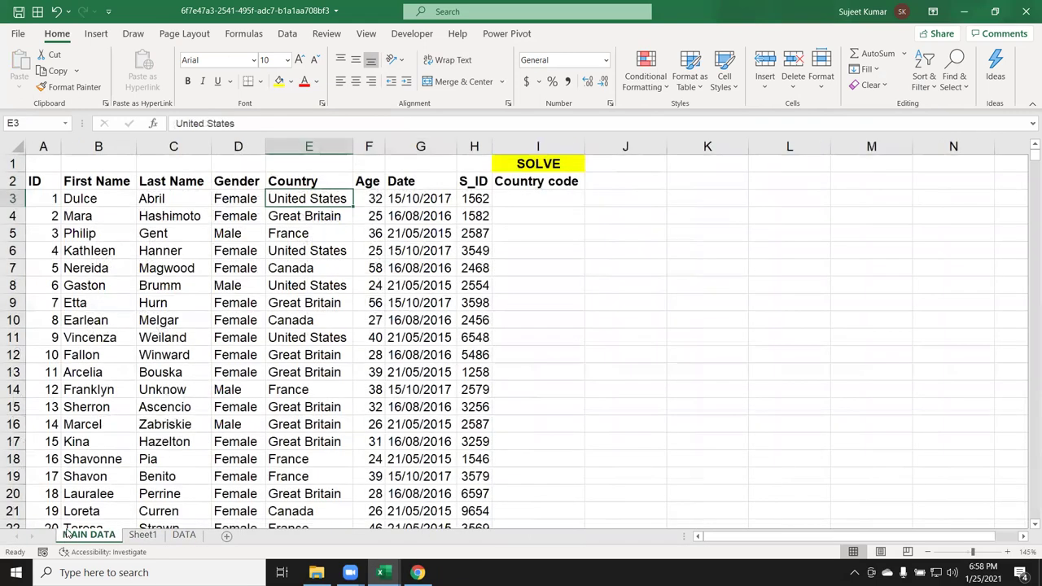
click(303, 267)
key(ctrl+c)
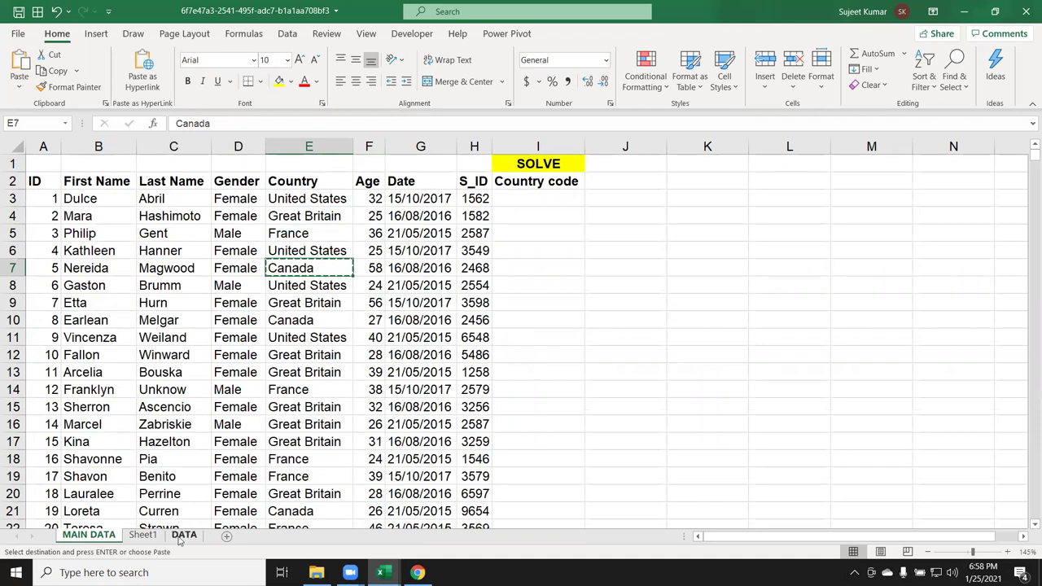
click(184, 535)
key(ctrl+v)
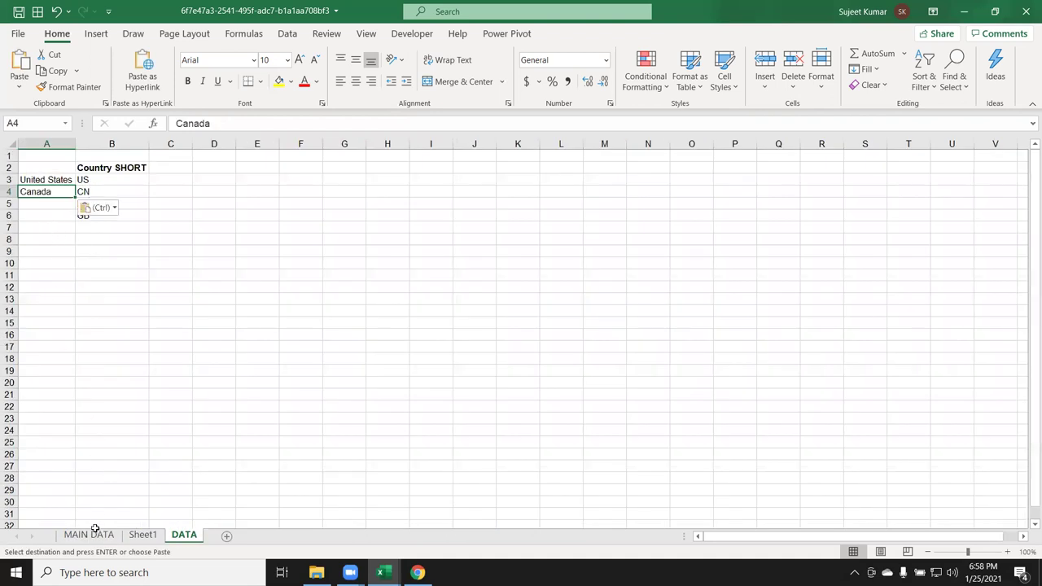
Copy France from MAIN DATA cell E18 into A5 beside FR
click(89, 535)
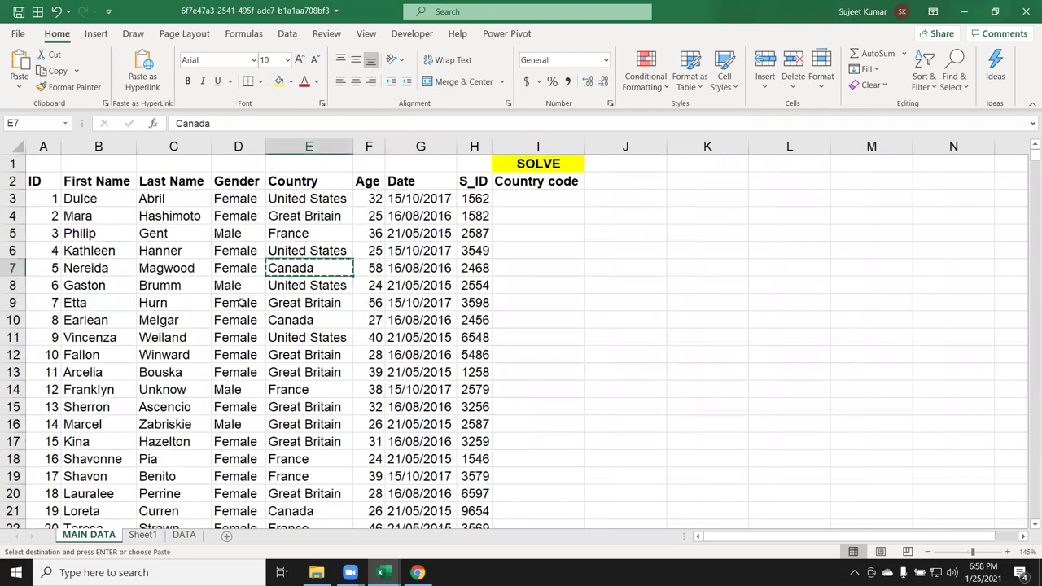
click(297, 458)
key(ctrl+c)
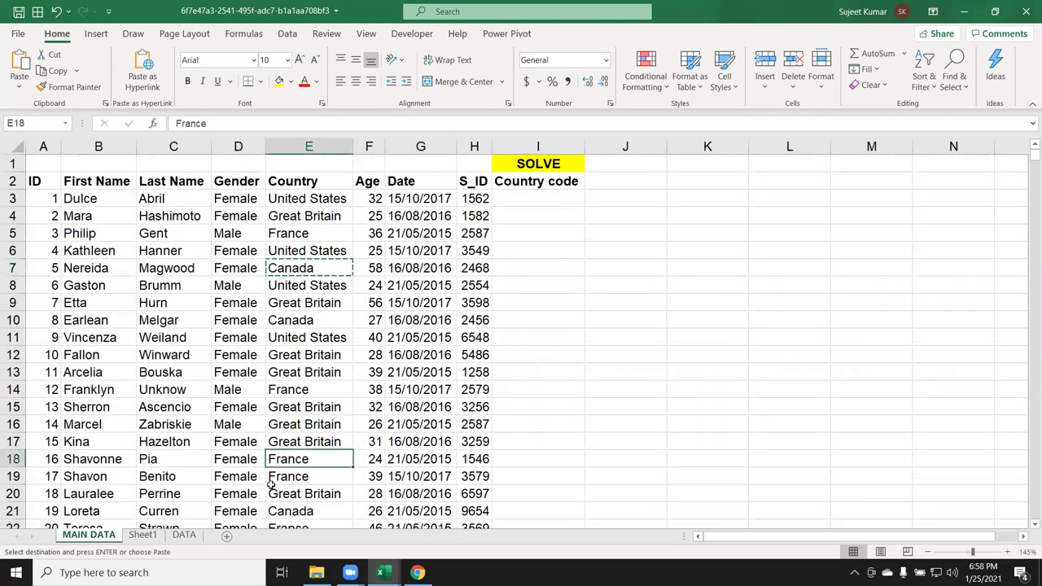
click(184, 534)
click(36, 203)
key(ctrl+v)
click(63, 332)
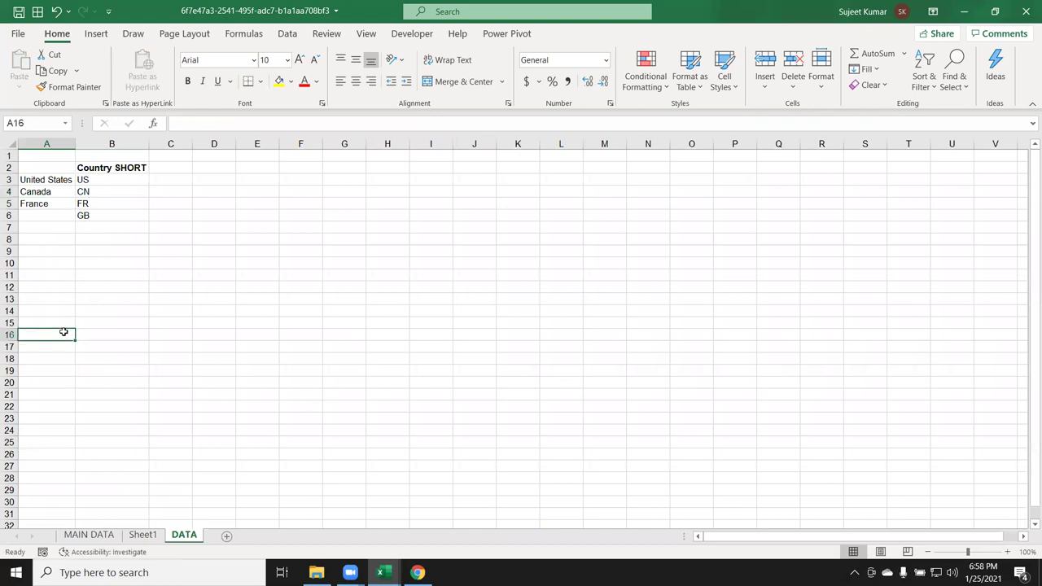
Copy Great Britain from MAIN DATA cell E17 into A6 beside GB, then review A3:B6
click(84, 535)
click(273, 443)
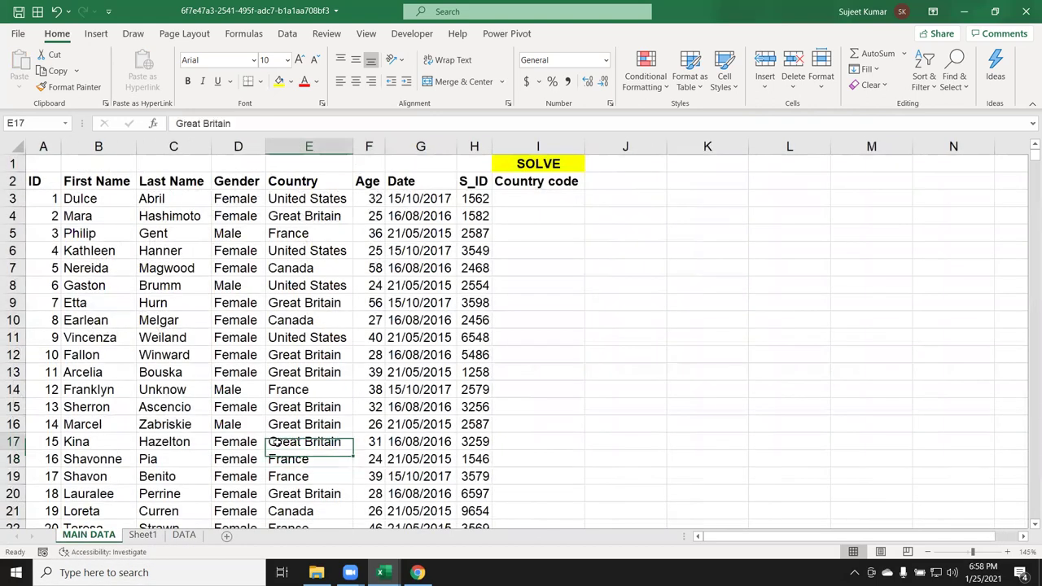
key(ctrl+c)
click(184, 535)
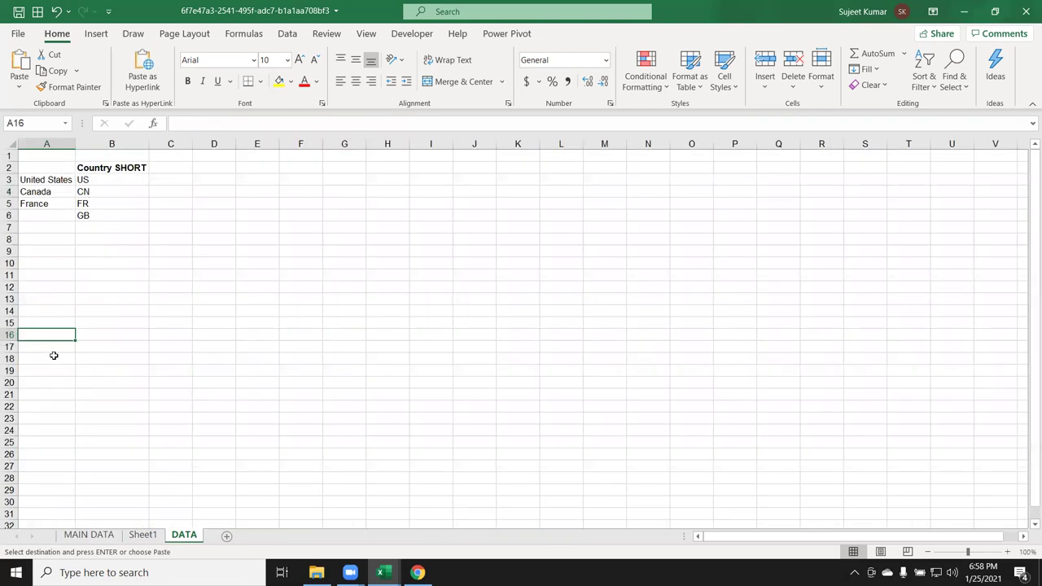
click(40, 213)
key(ctrl+v)
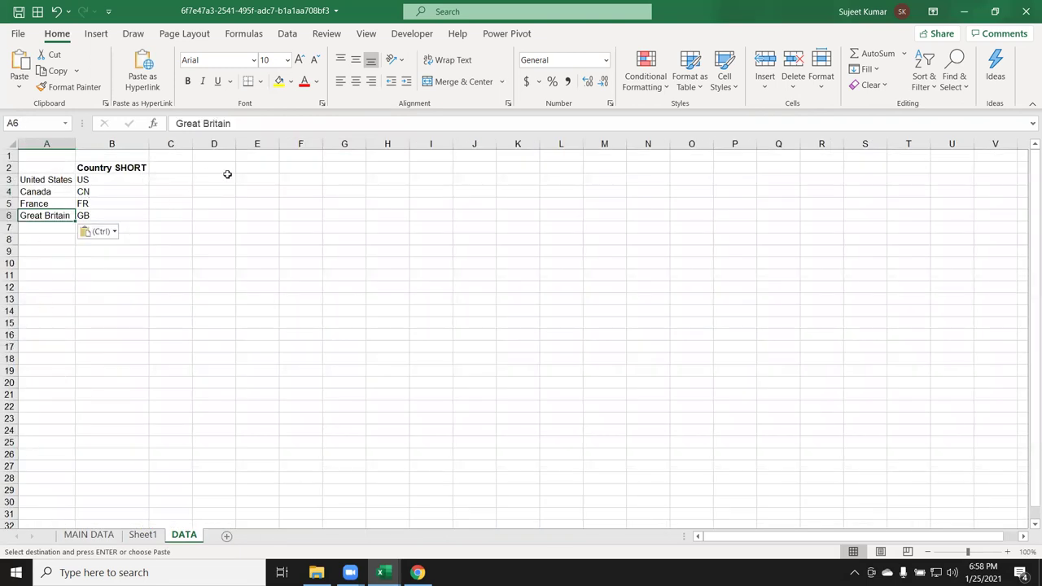
click(228, 177)
drag(33, 176, 82, 213)
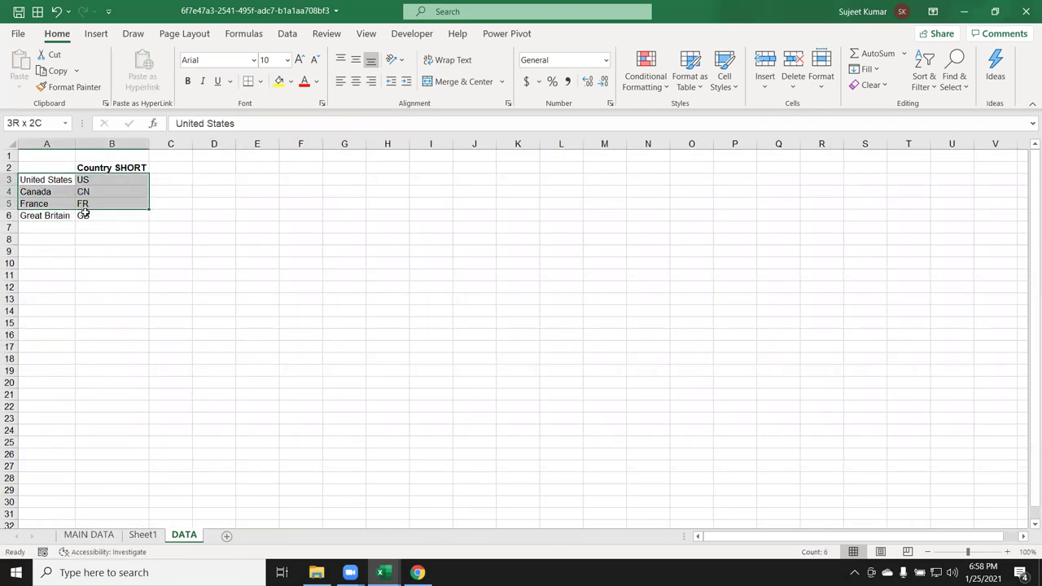
click(55, 182)
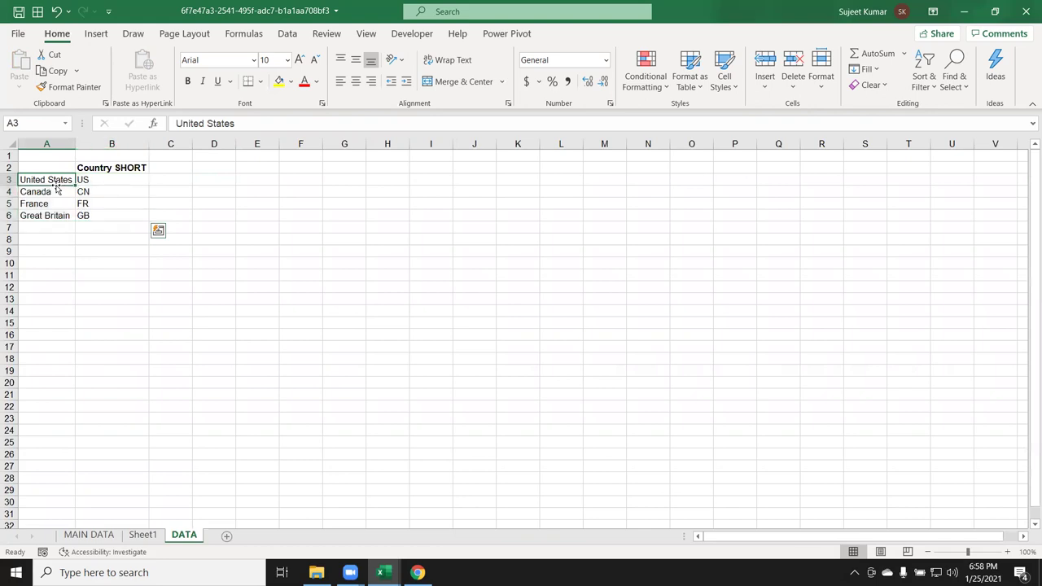
Enter =VLOOKUP(E3,DATA!A:B,2,0) in MAIN DATA cell I3 so it returns US
click(138, 536)
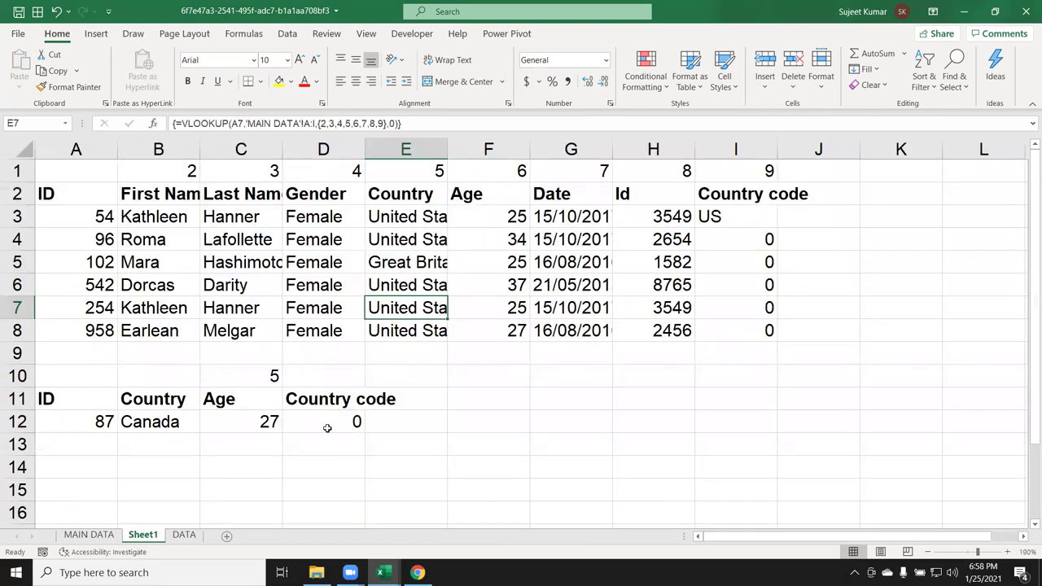
click(82, 535)
click(539, 199)
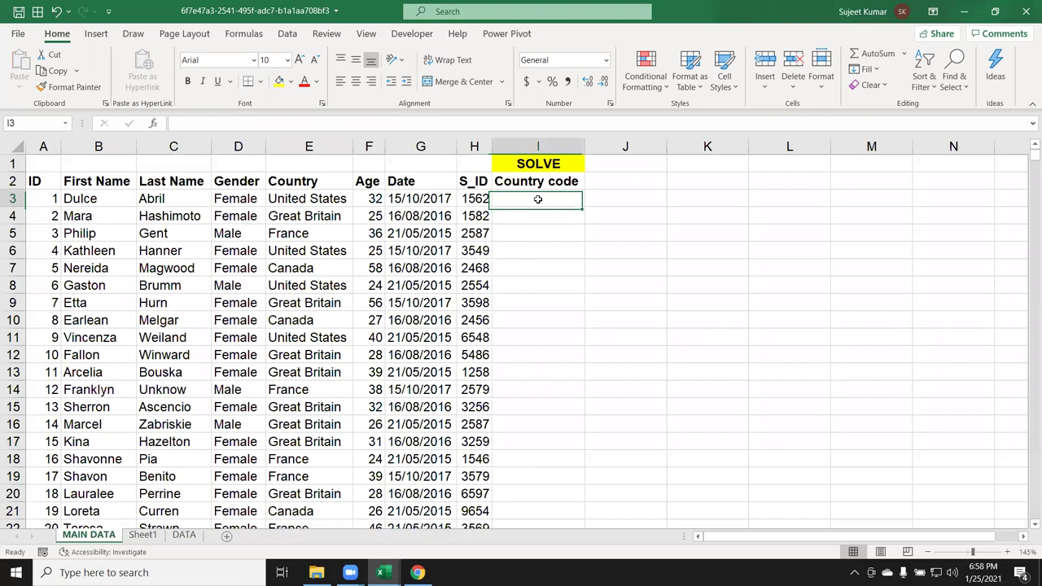
text(=vl)
key(Tab)
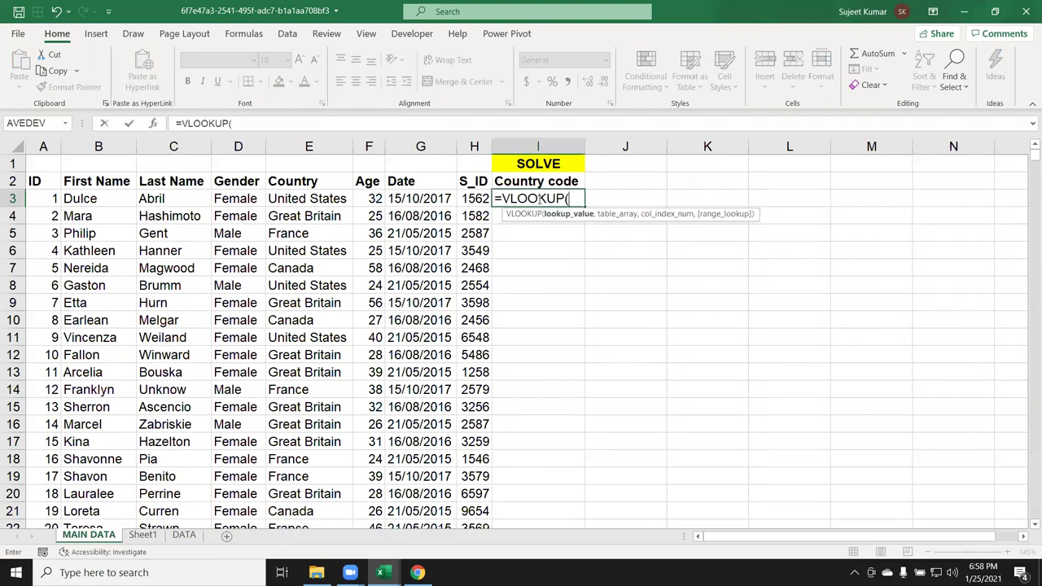
key(Left)
key(Left)
key(Left)
key(Left)
text(,)
click(184, 534)
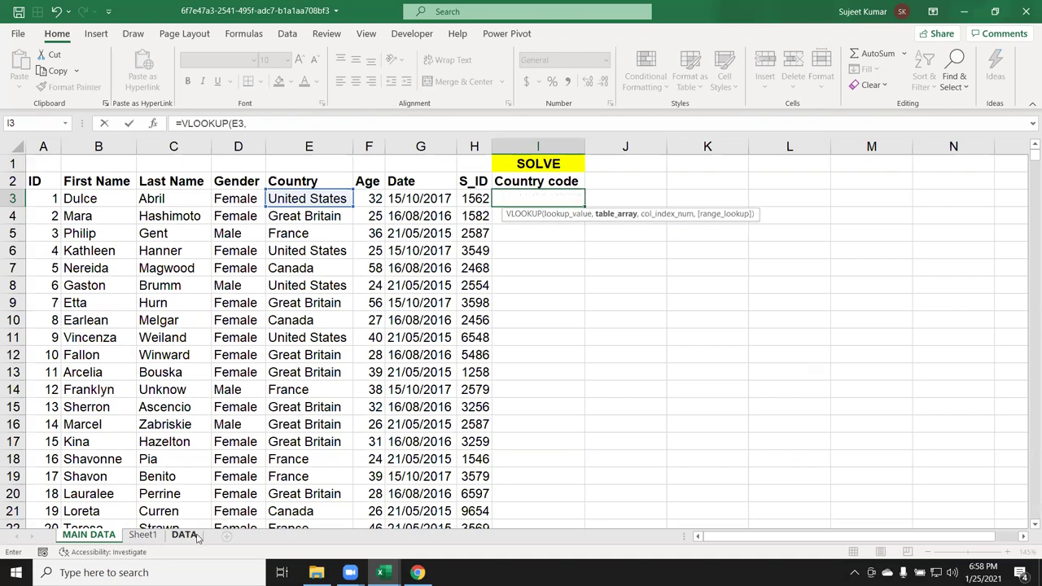
drag(59, 140, 118, 142)
text(,2)
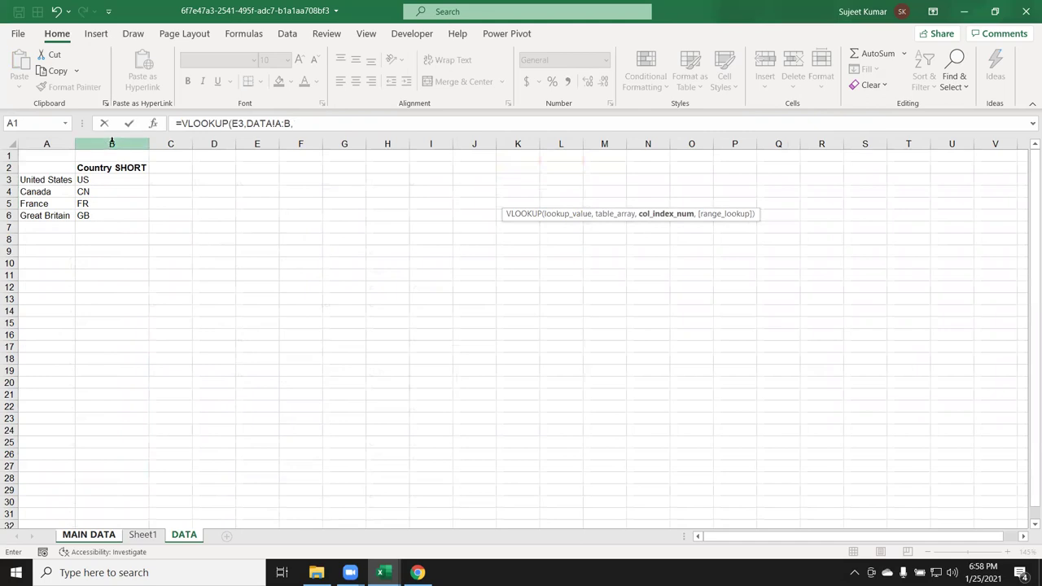
text(,0)
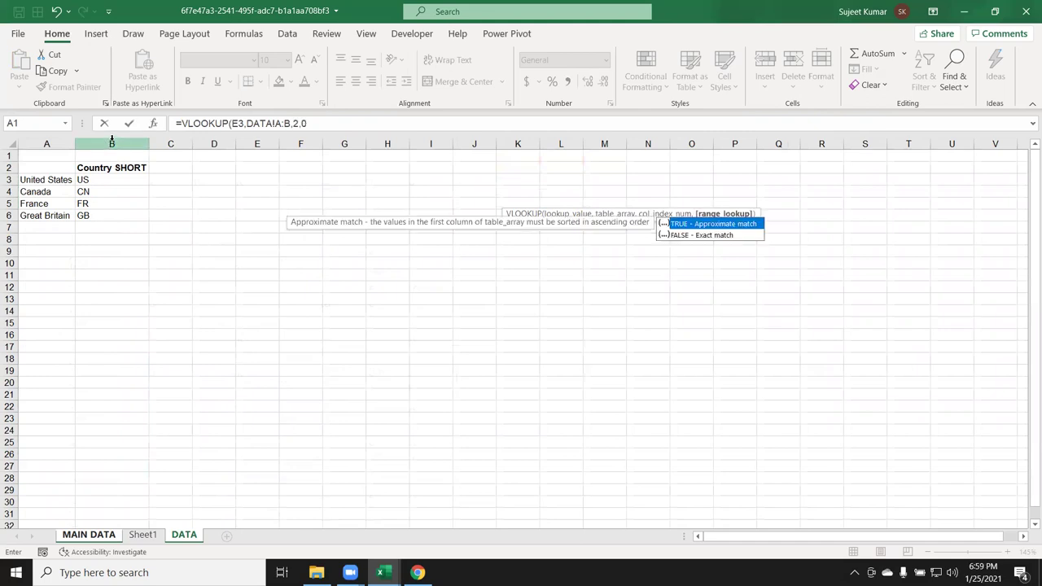
key(Return)
key(Up)
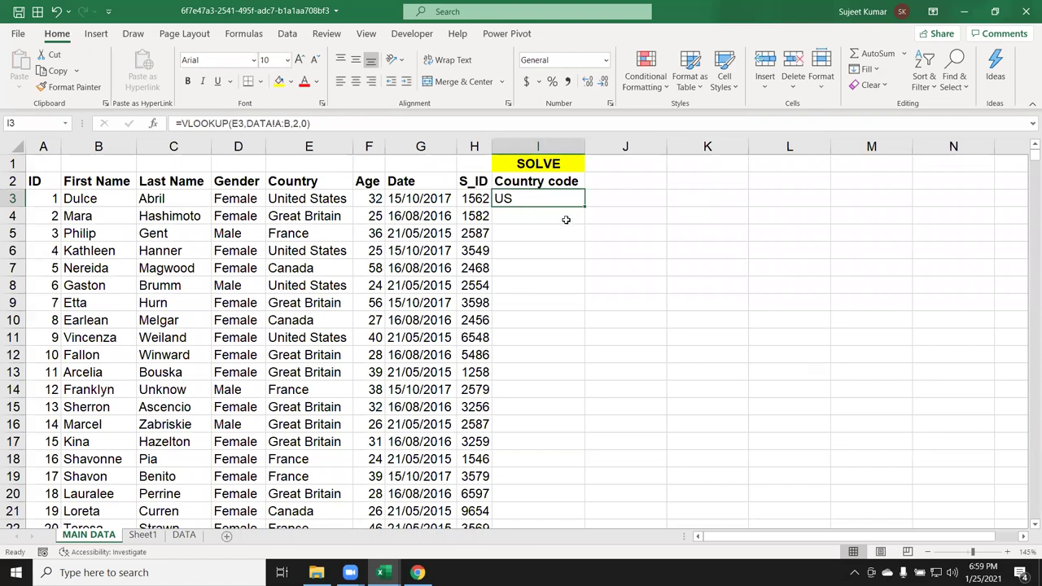
double_click(583, 206)
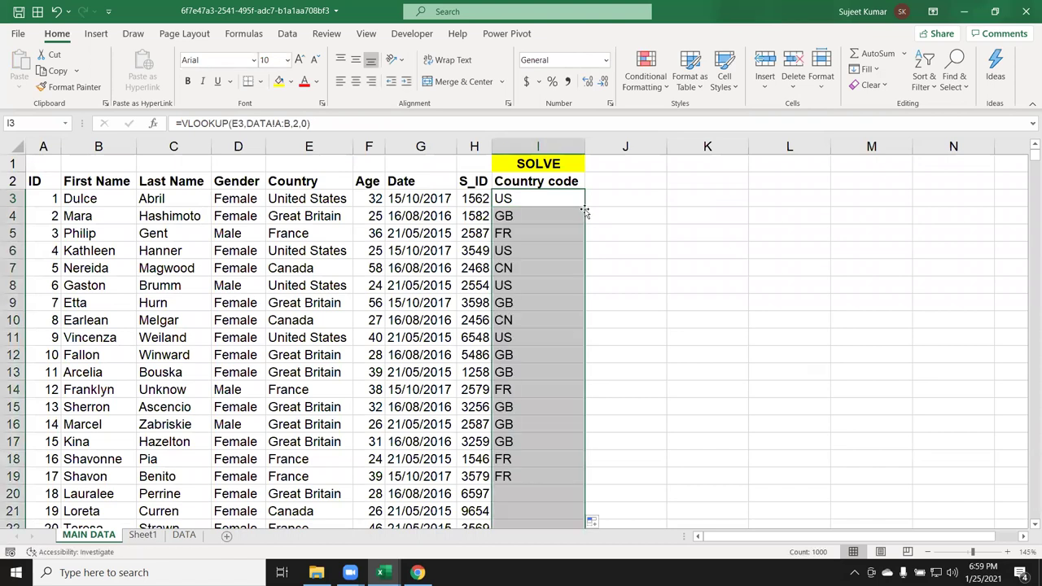
click(569, 200)
double_click(568, 200)
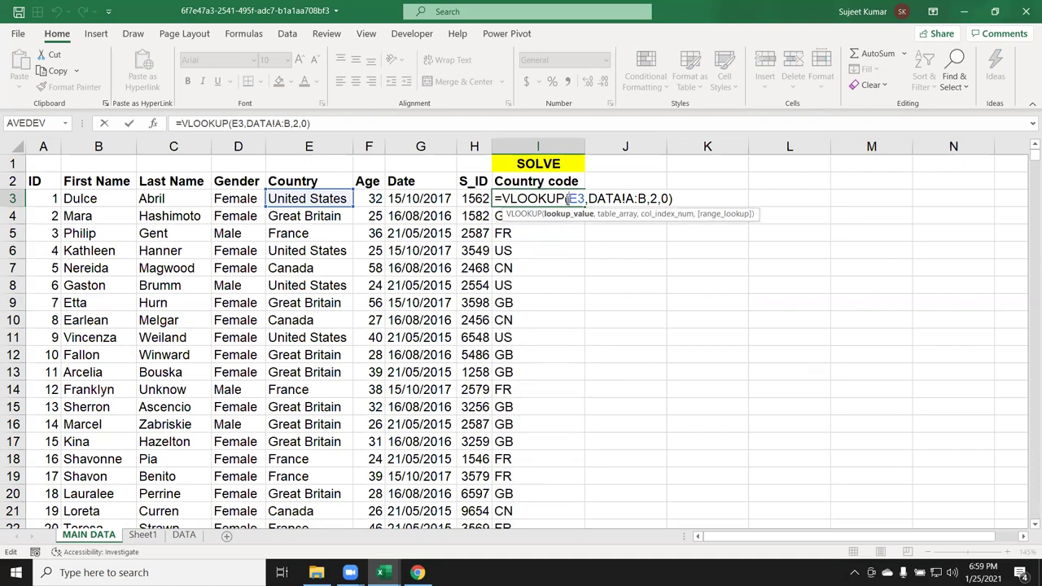
key(Escape)
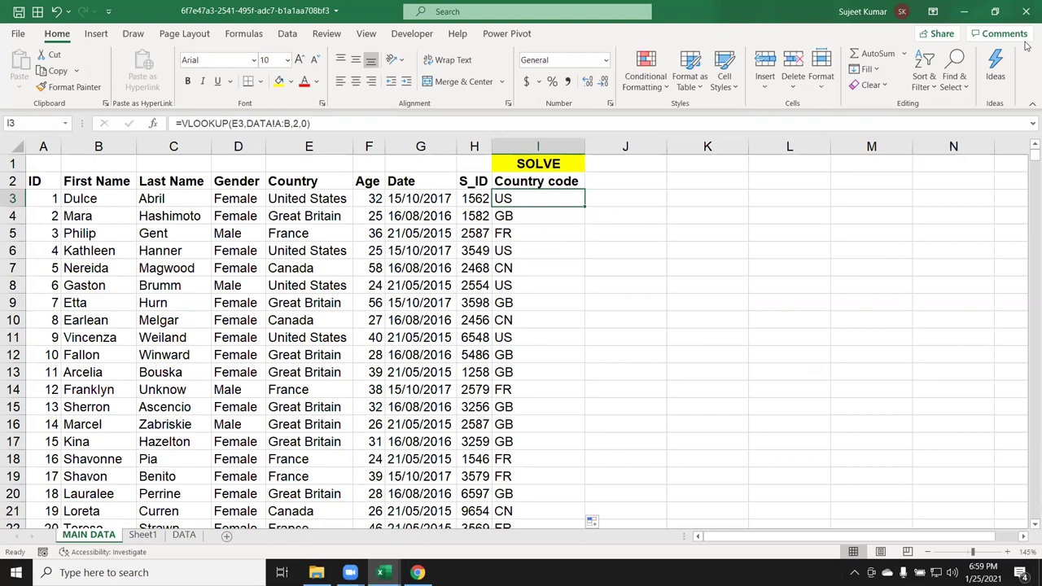
Minimize Excel, close the Zoom recordings folder, and hide Chrome to show the desktop
click(961, 12)
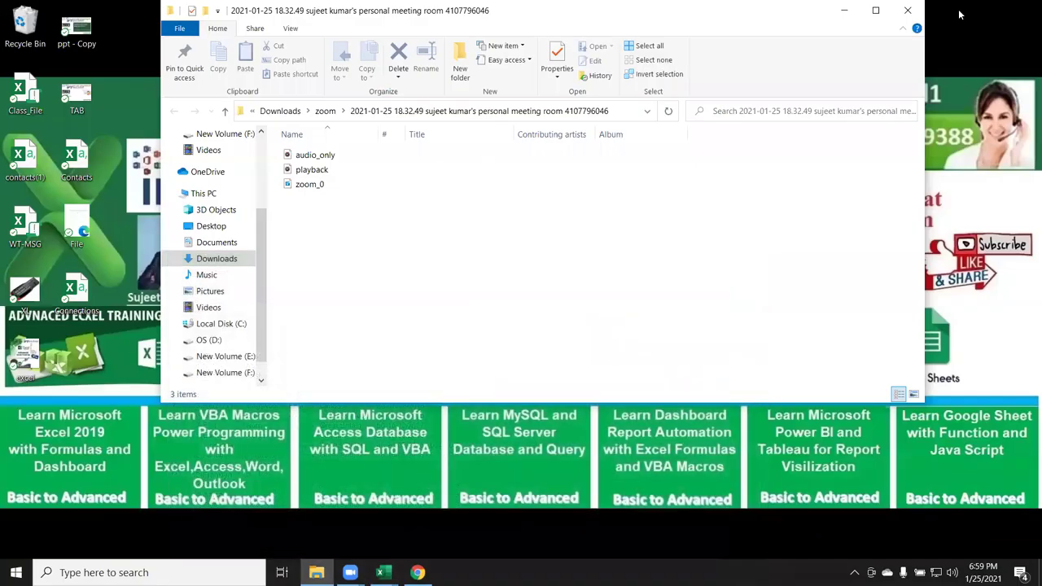
click(907, 10)
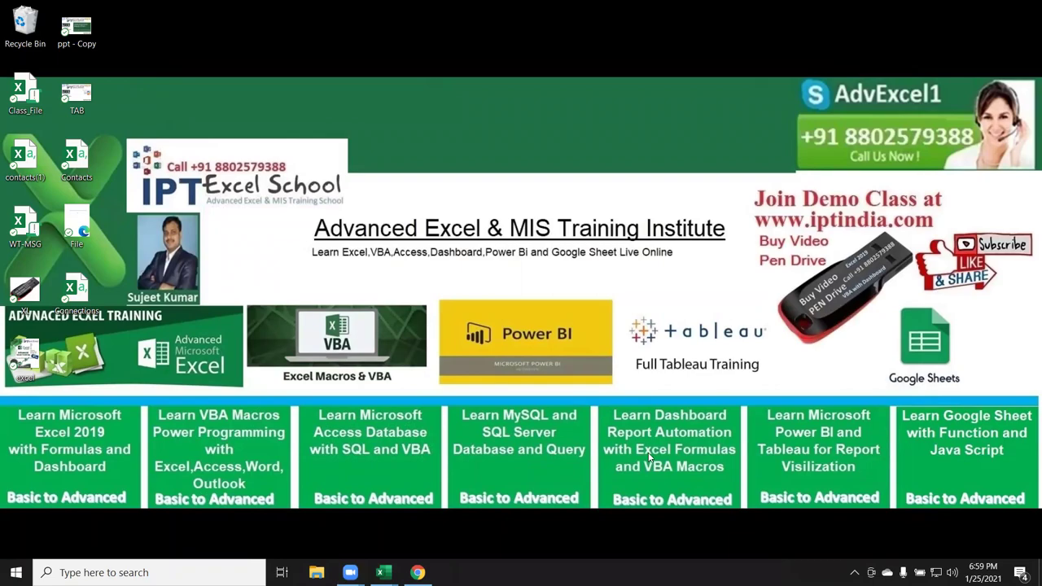
click(418, 572)
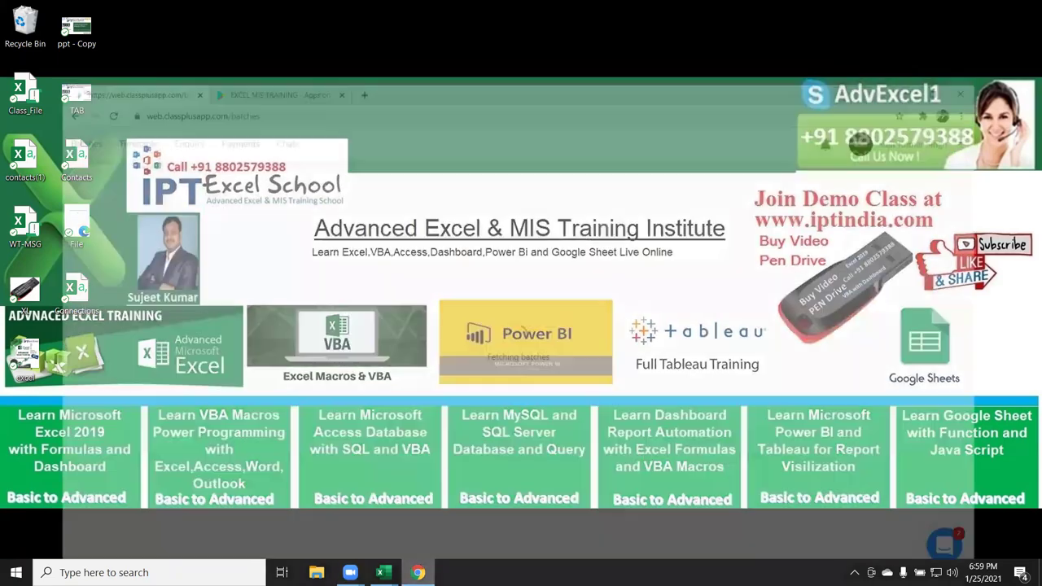
key(super+d)
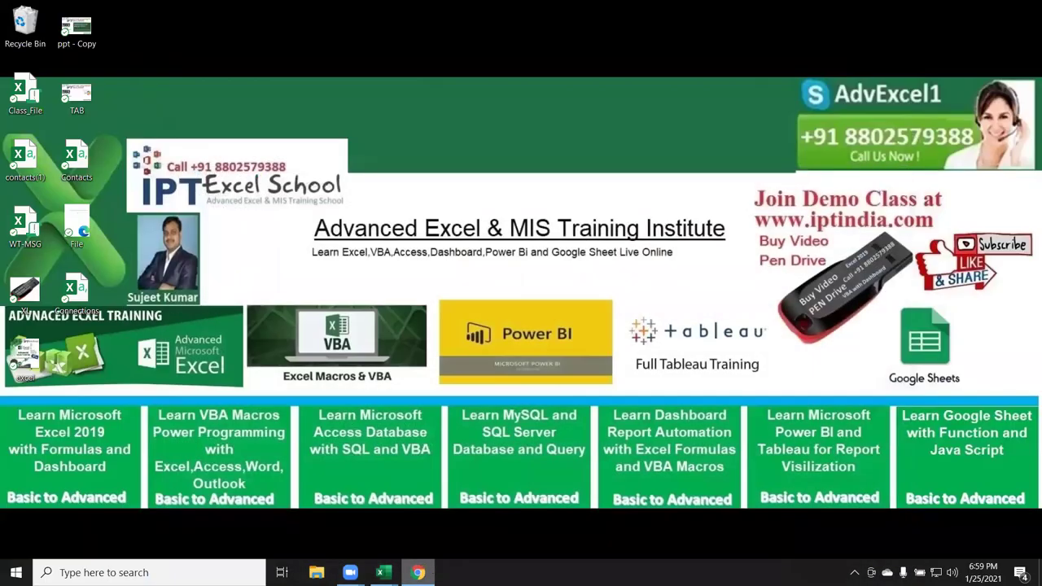